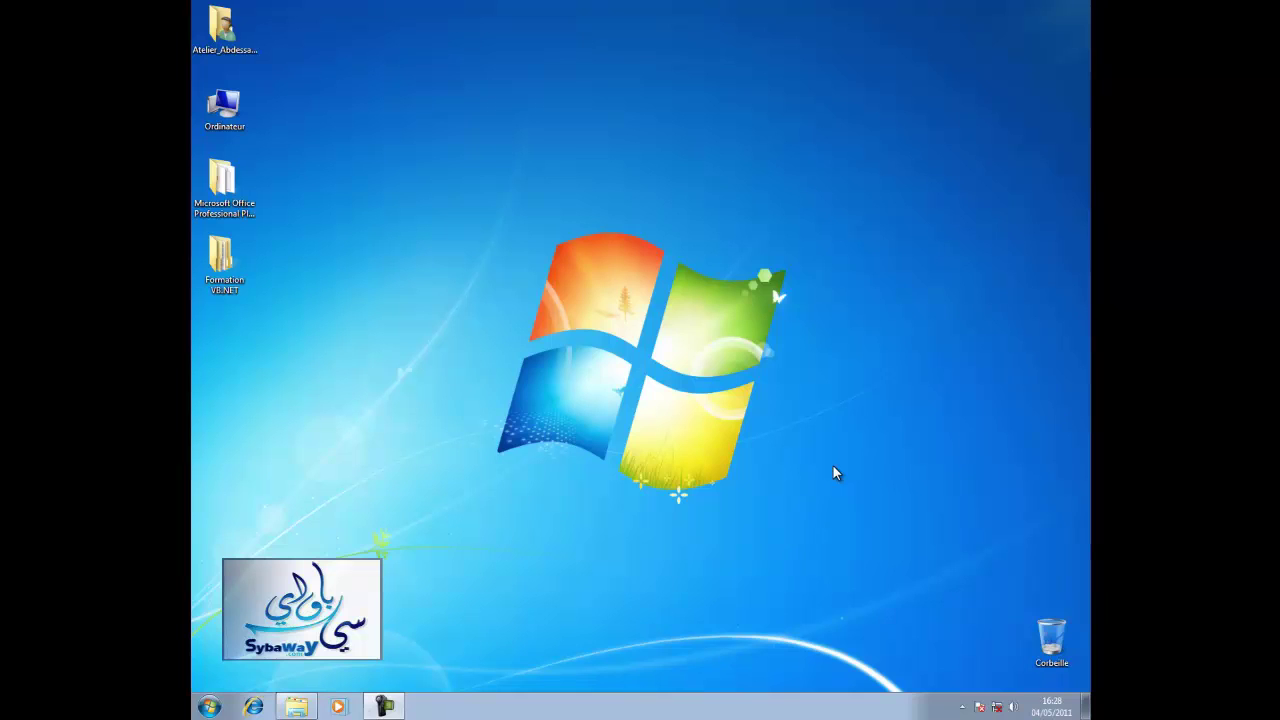
Launch Microsoft Visual Studio 2008 from the installed programs
{"action": "left_click", "coordinate": [832, 464]}
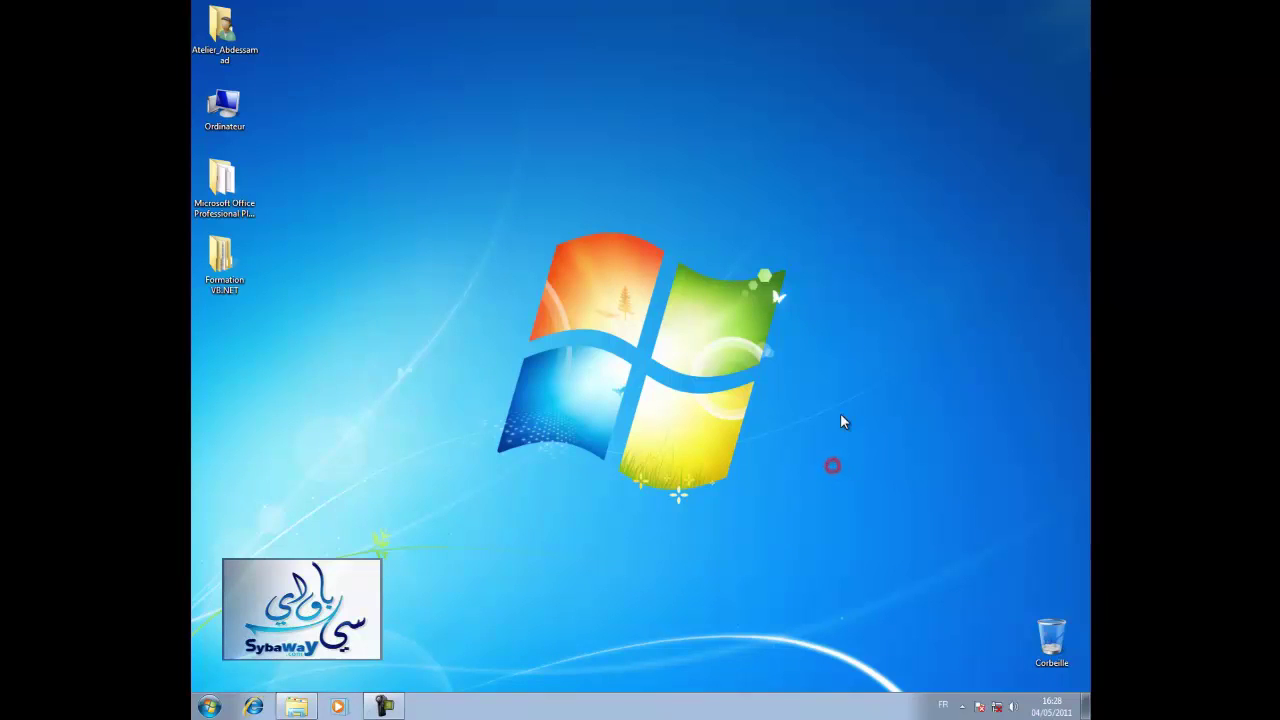
{"action": "left_click", "coordinate": [538, 415]}
{"action": "left_click", "coordinate": [210, 707]}
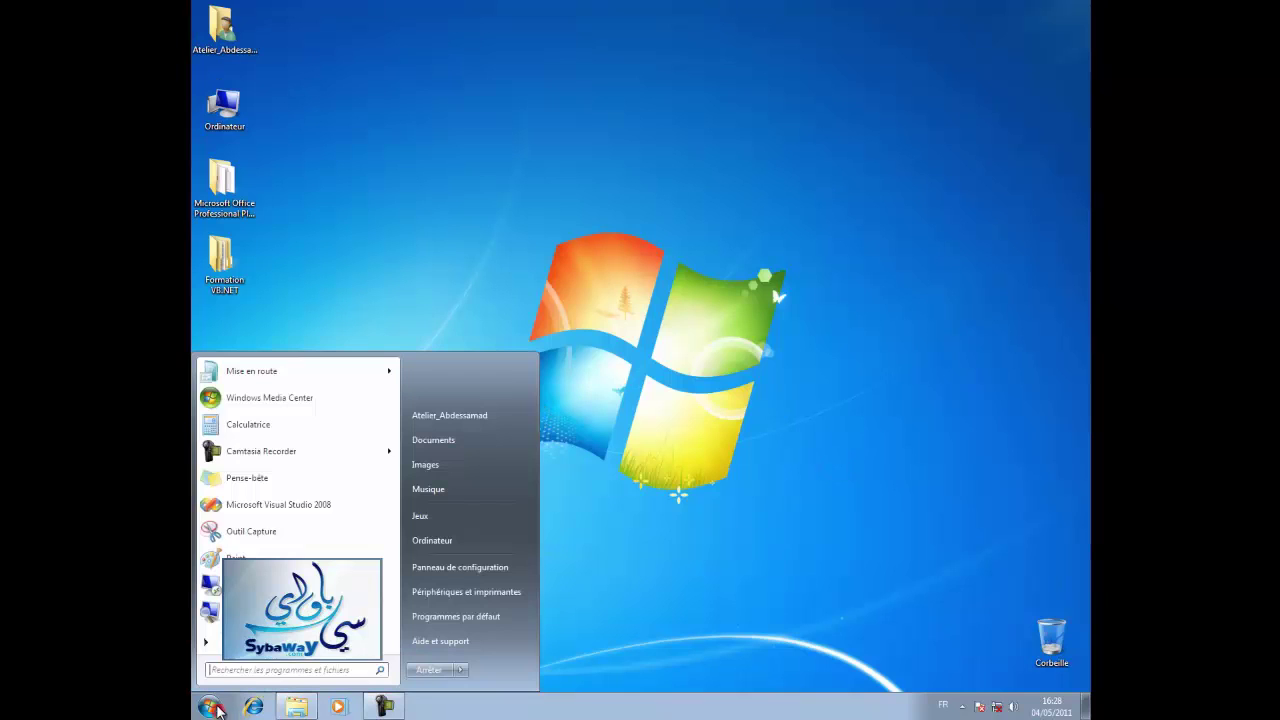
{"action": "left_click", "coordinate": [262, 645]}
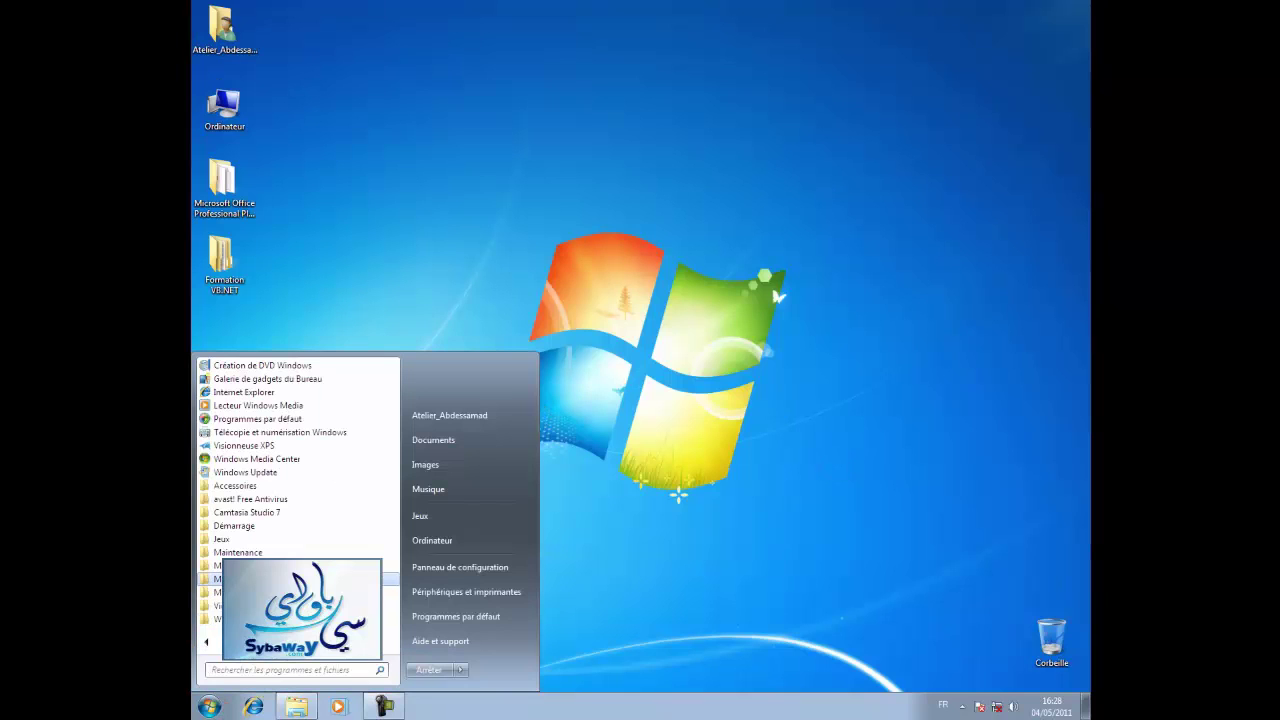
{"action": "left_click", "coordinate": [240, 578]}
{"action": "left_click", "coordinate": [240, 591]}
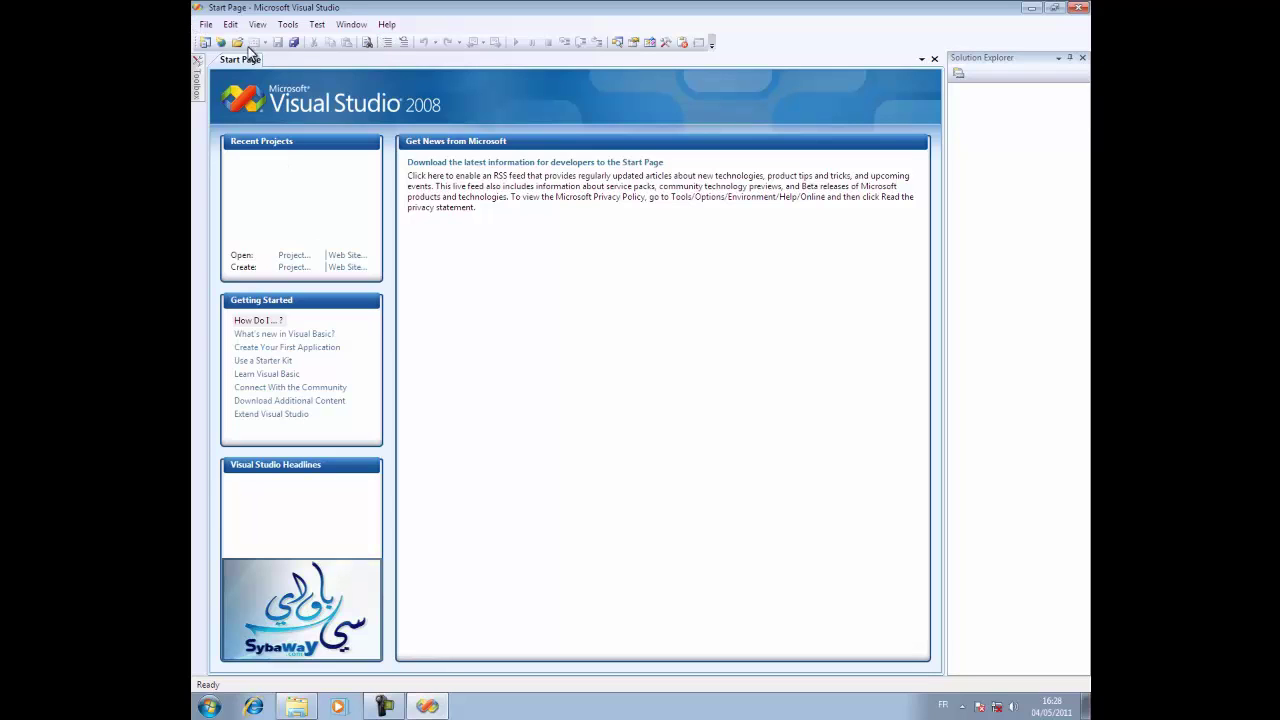
Start a new project and choose the Windows project type under Visual Basic, after viewing the Web templates
{"action": "left_click", "coordinate": [207, 25]}
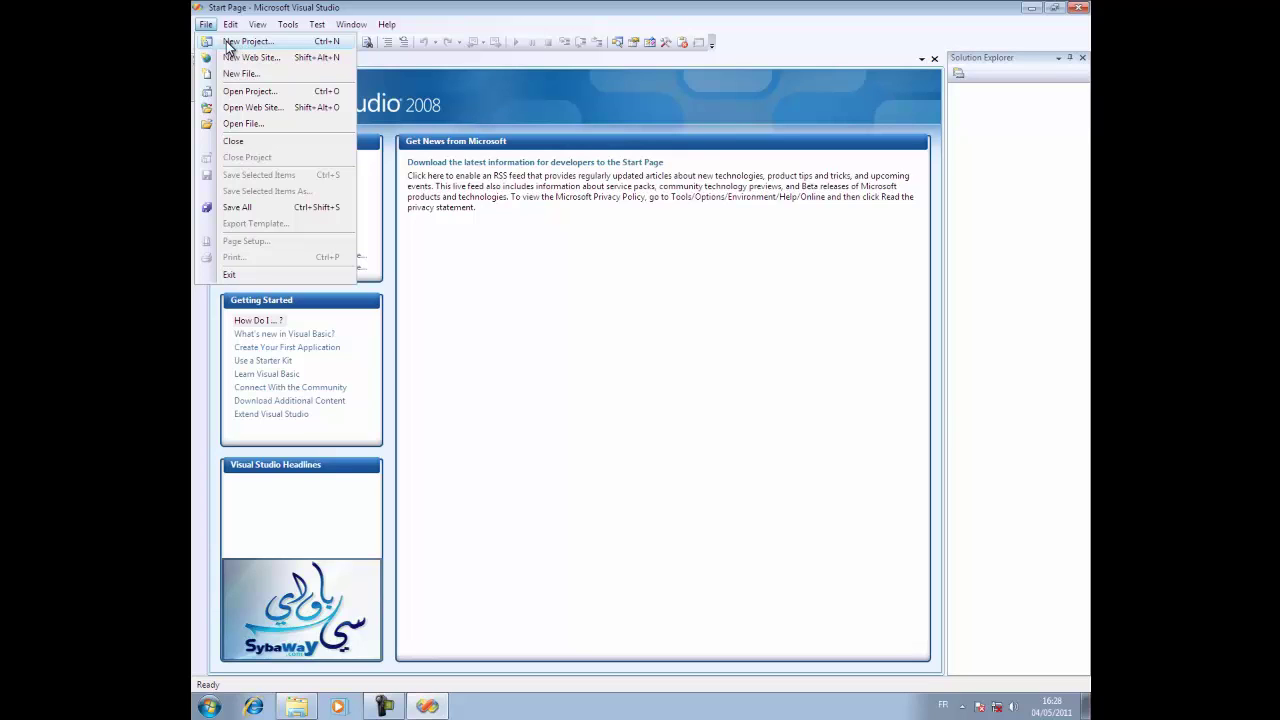
{"action": "left_click", "coordinate": [288, 46]}
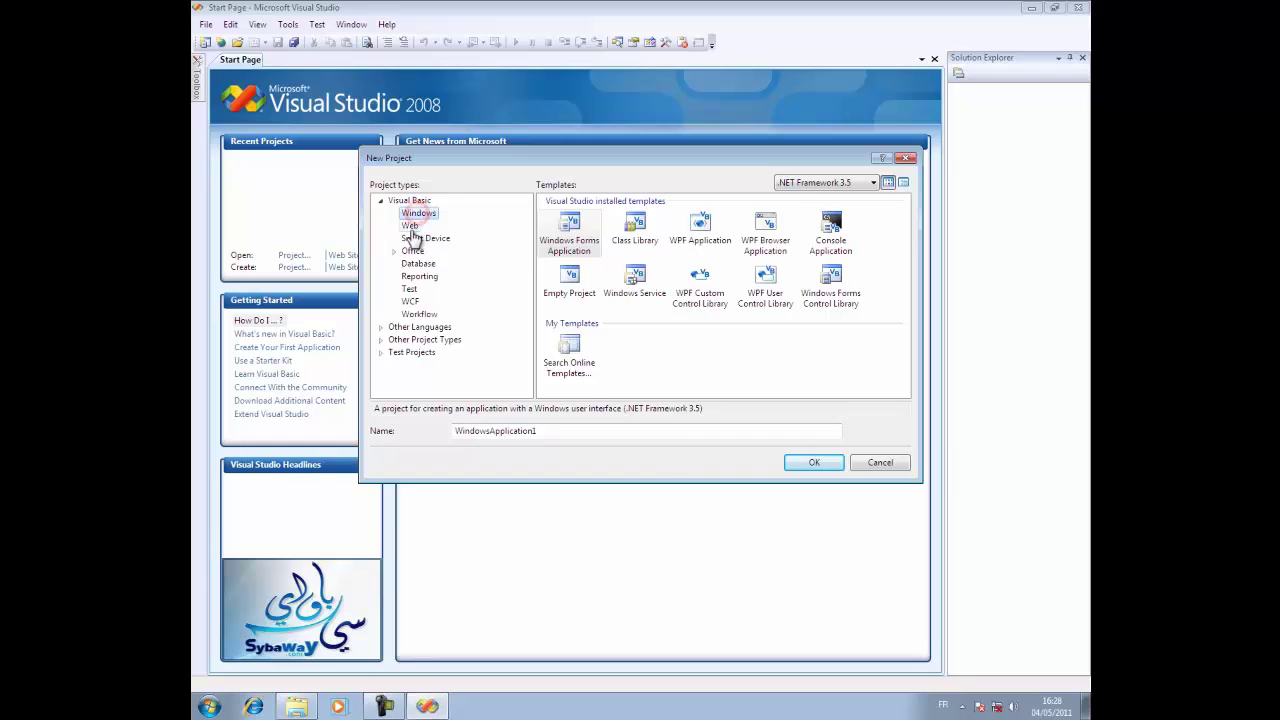
{"action": "left_click", "coordinate": [410, 226]}
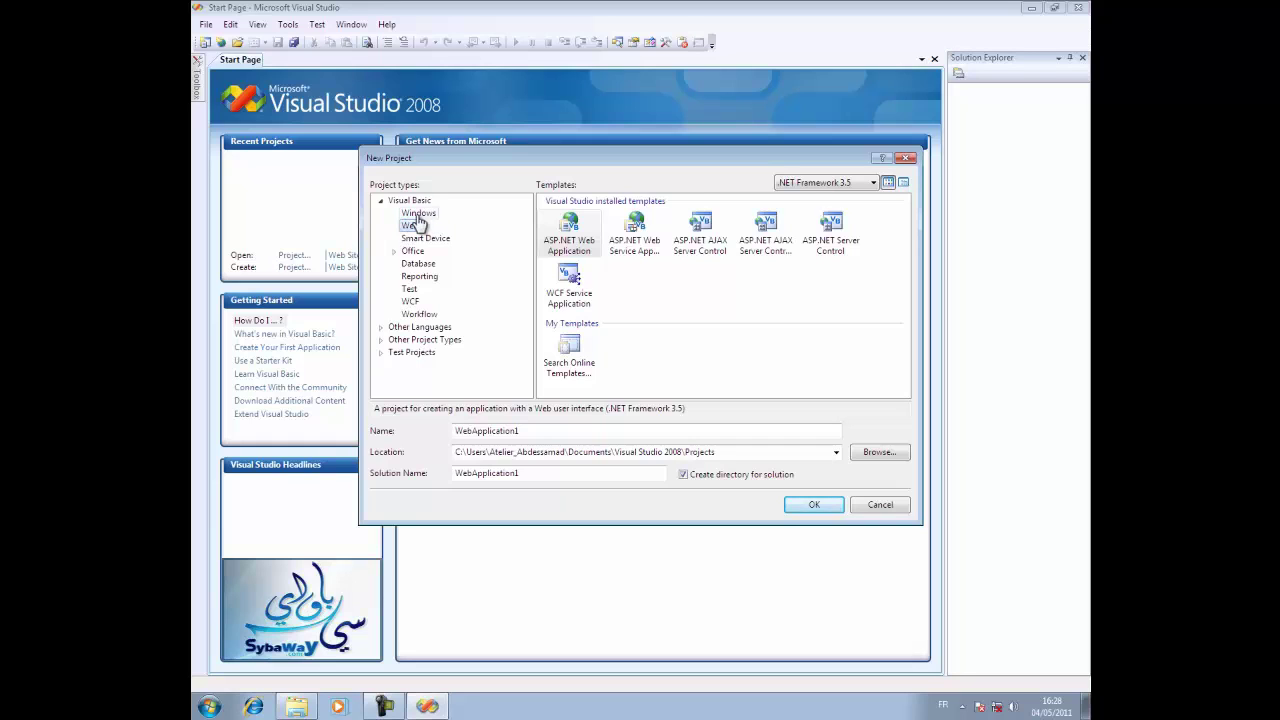
{"action": "left_click", "coordinate": [418, 215]}
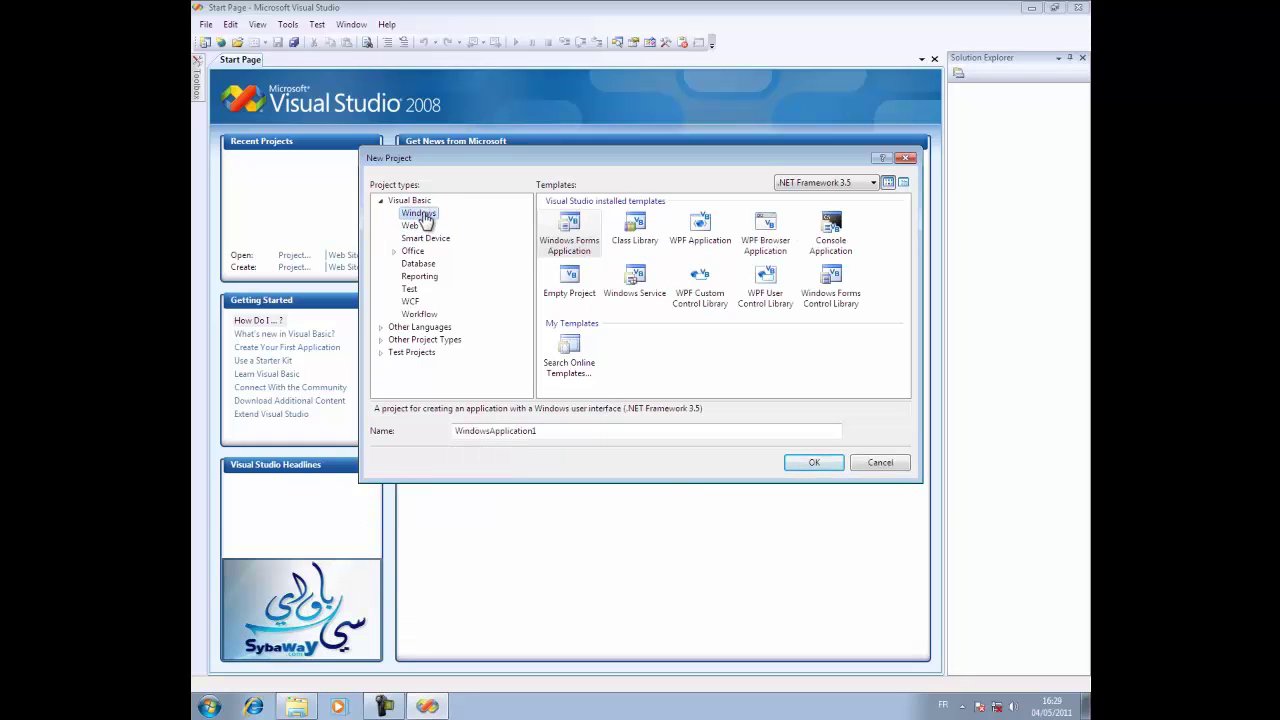
{"action": "left_click", "coordinate": [418, 216]}
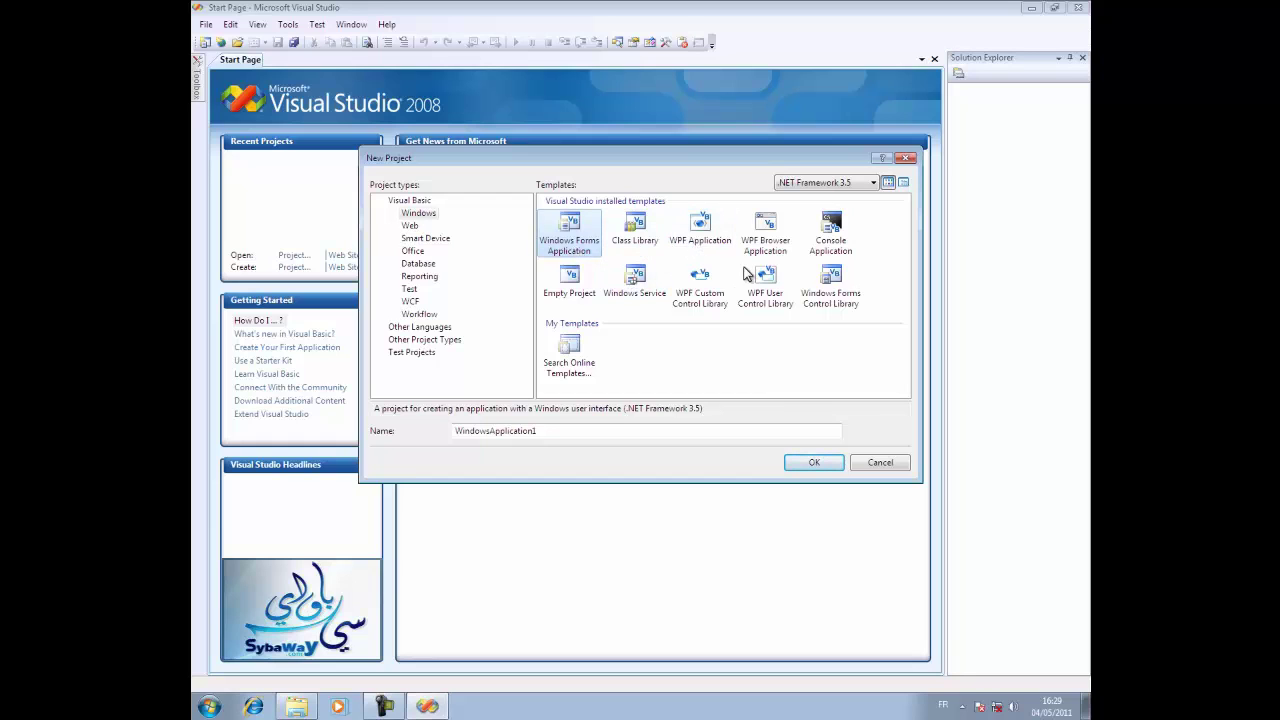
Compare the Windows Forms Application, Console Application and other templates available for Windows projects
{"action": "left_click", "coordinate": [830, 230]}
{"action": "left_click", "coordinate": [589, 369]}
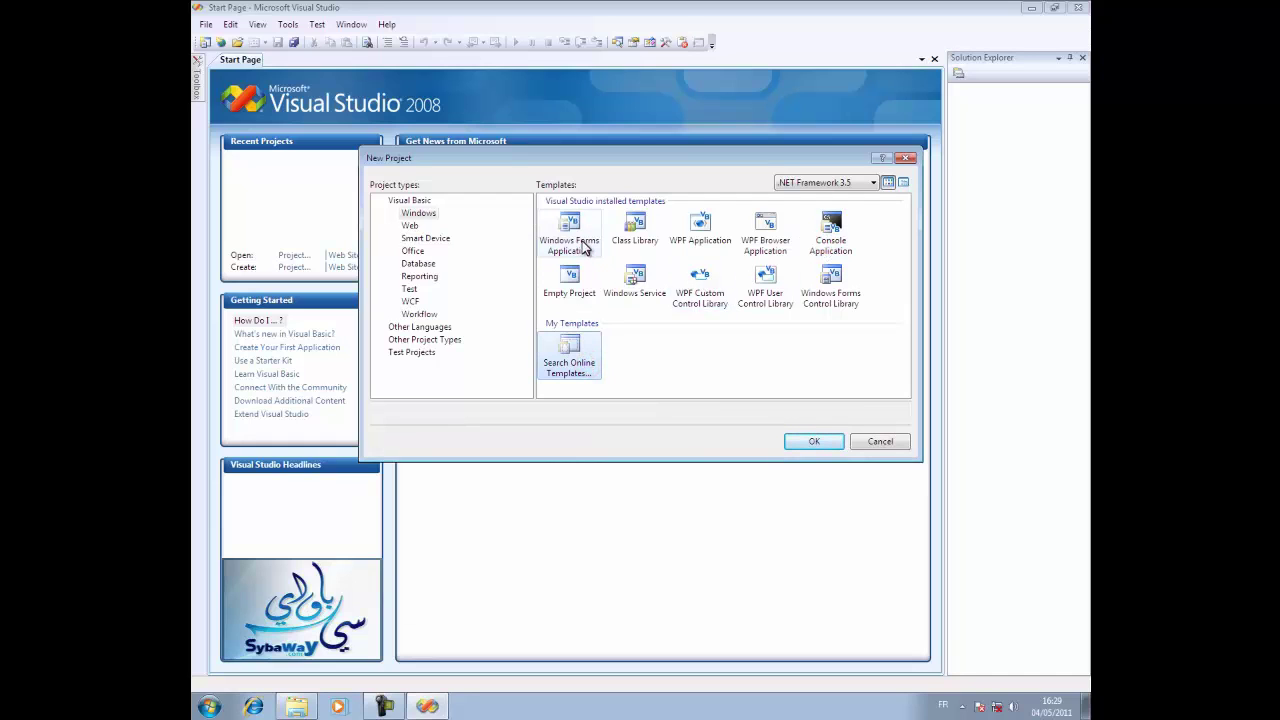
{"action": "left_click", "coordinate": [585, 247]}
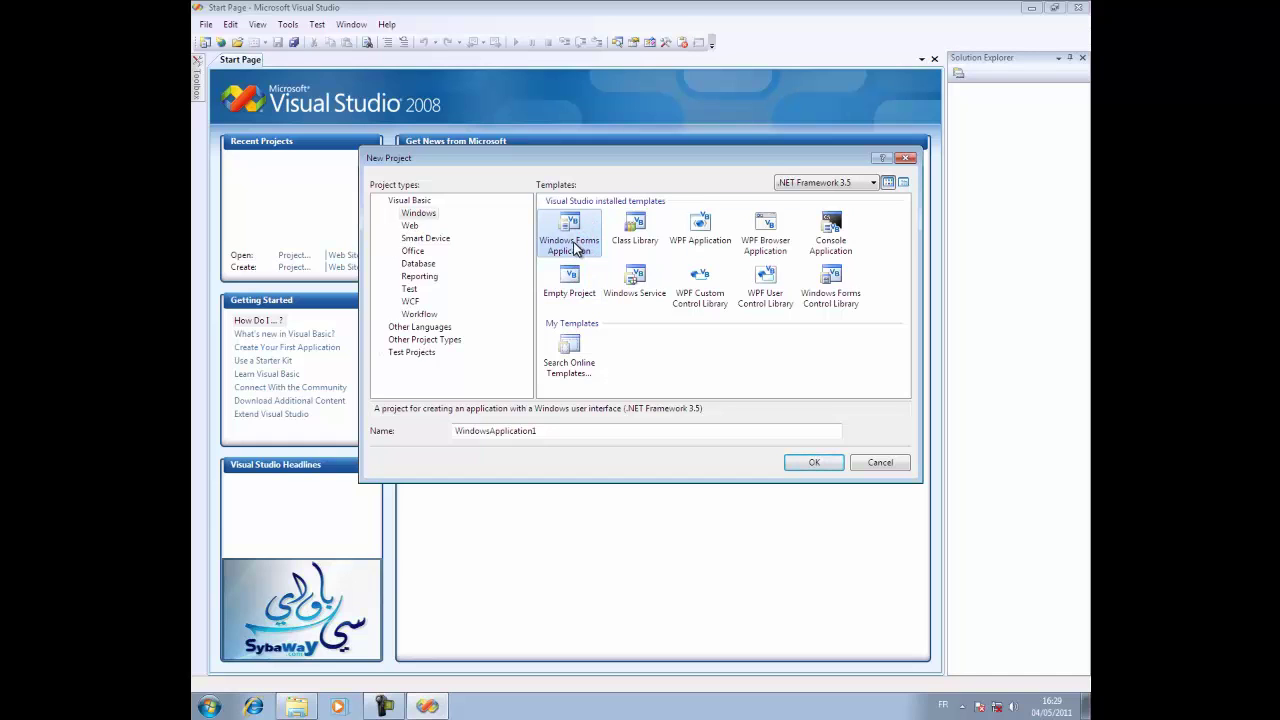
{"action": "left_click_drag", "start_coordinate": [579, 158], "coordinate": [493, 133]}
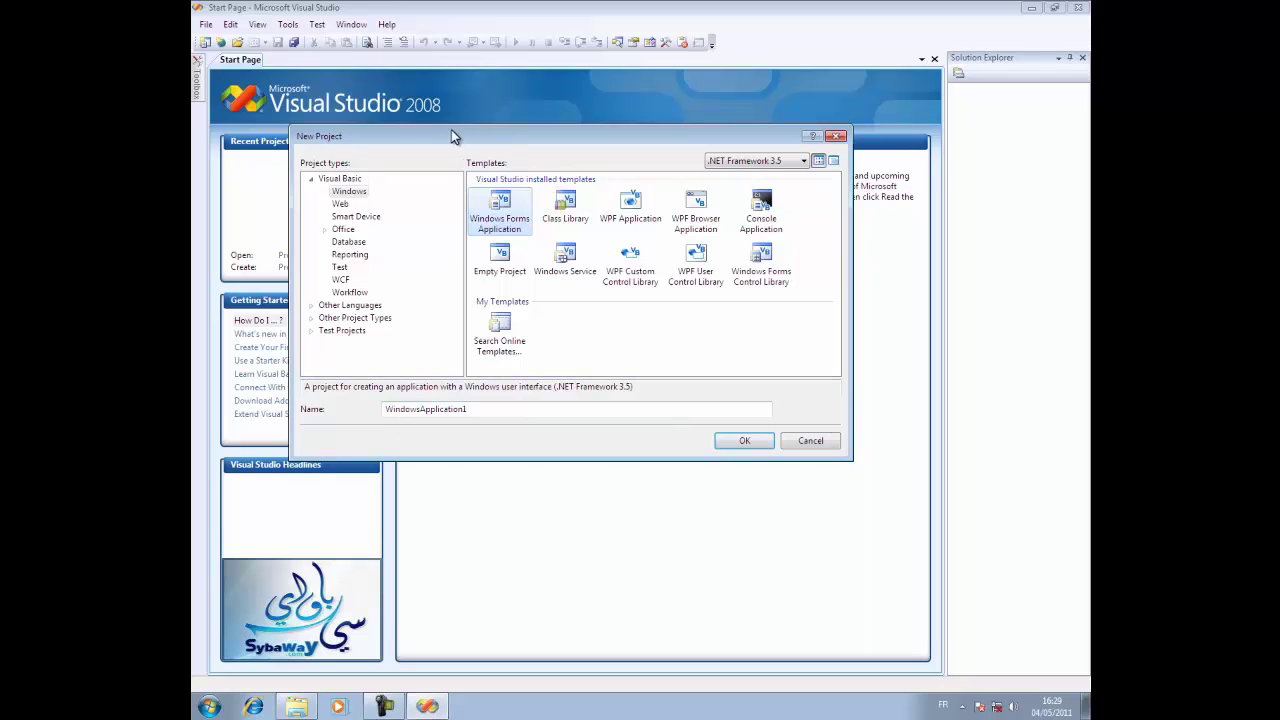
{"action": "left_click", "coordinate": [761, 212]}
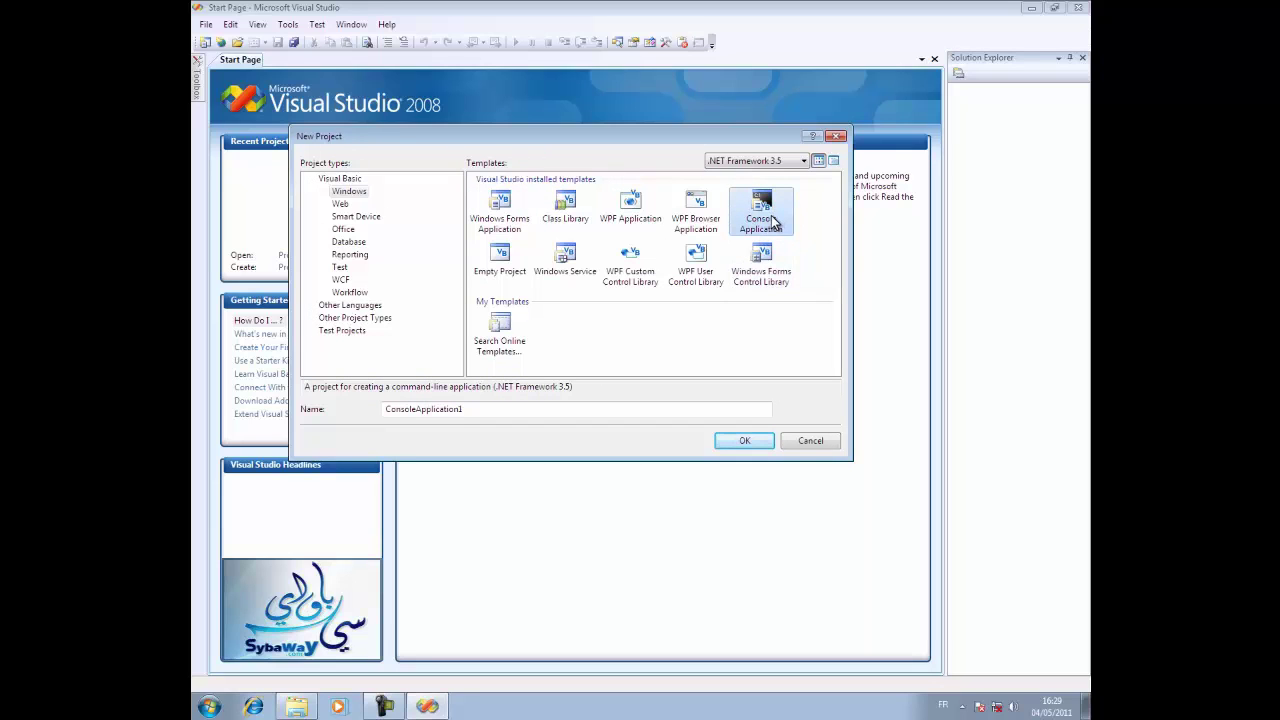
{"action": "left_click", "coordinate": [766, 262]}
{"action": "left_click", "coordinate": [766, 214]}
Run cmd to view the Windows command prompt as a console application example, and close it
{"action": "left_click", "coordinate": [209, 706]}
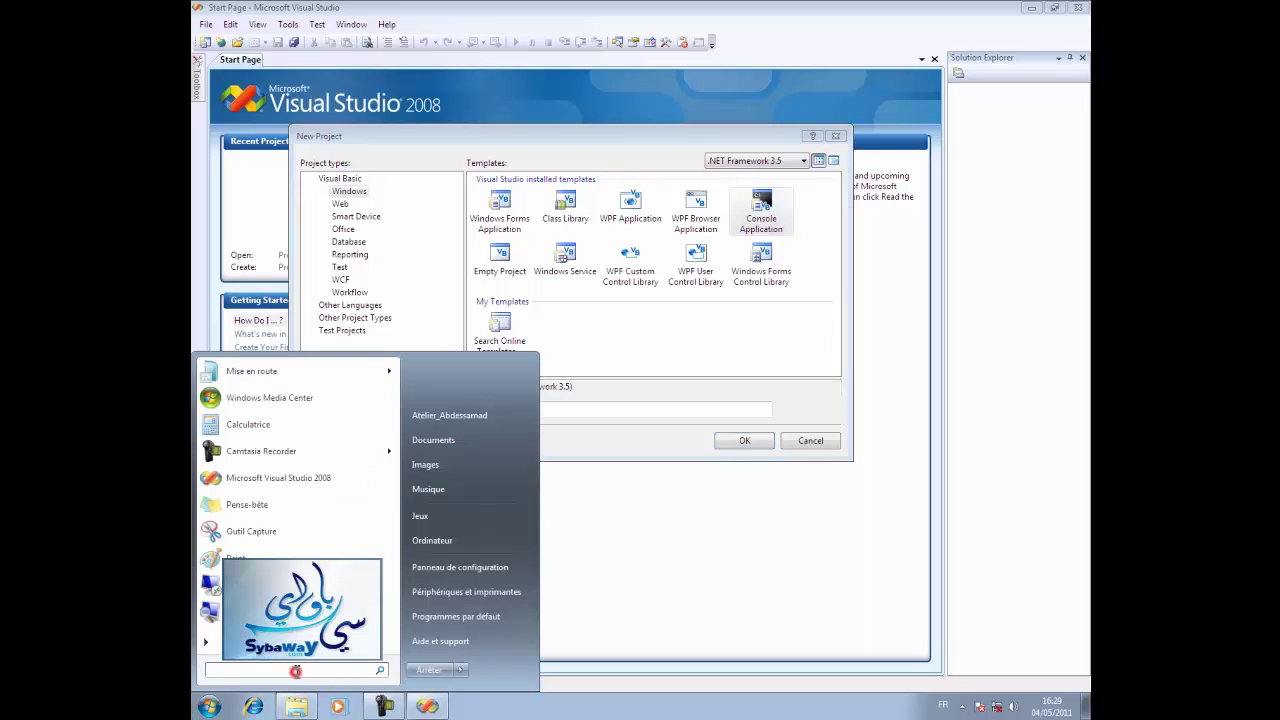
{"action": "type", "text": "cmd"}
{"action": "key", "text": "Return"}
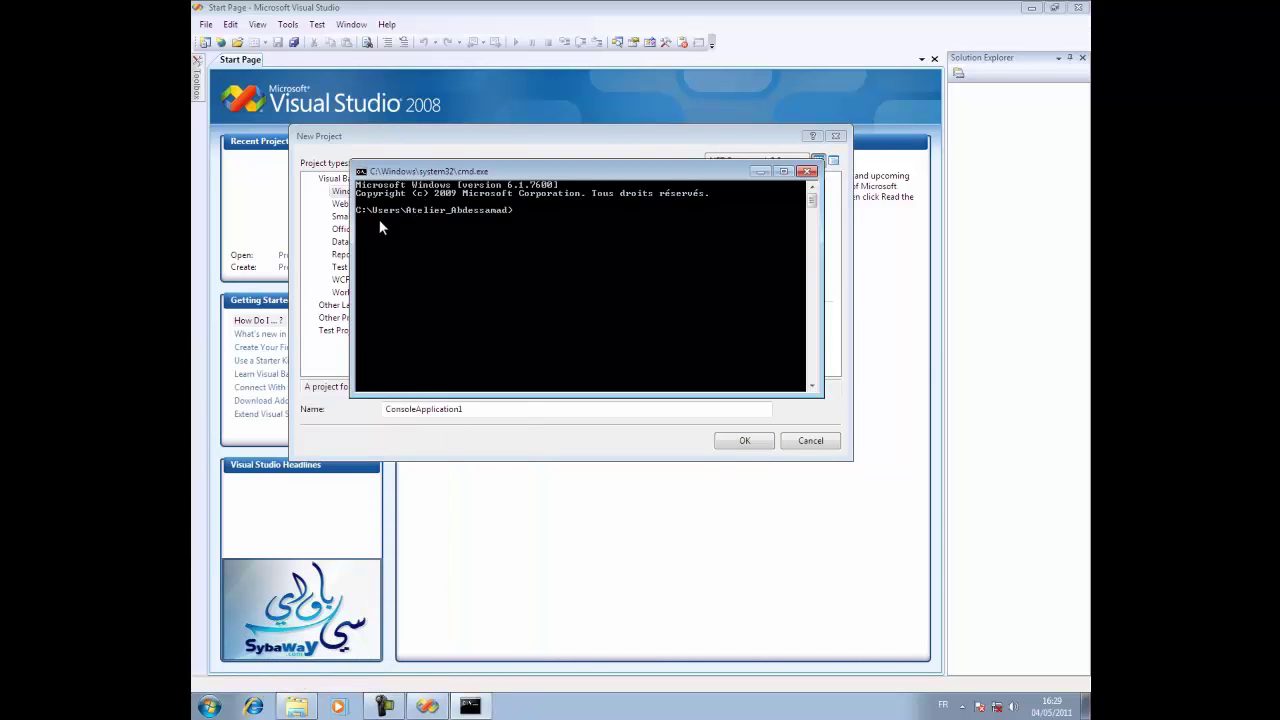
{"action": "left_click", "coordinate": [806, 172]}
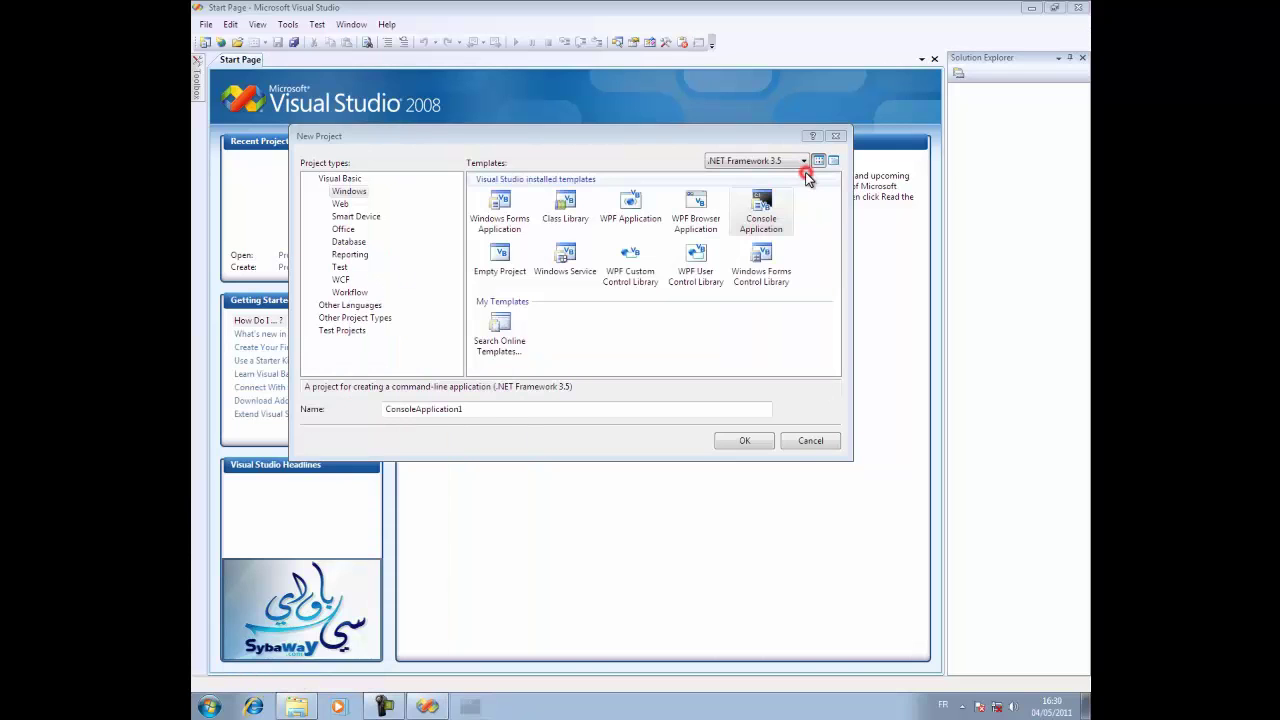
Pick the Windows Forms Application template, and open Paint as an example of such an application before closing it
{"action": "left_click", "coordinate": [500, 208]}
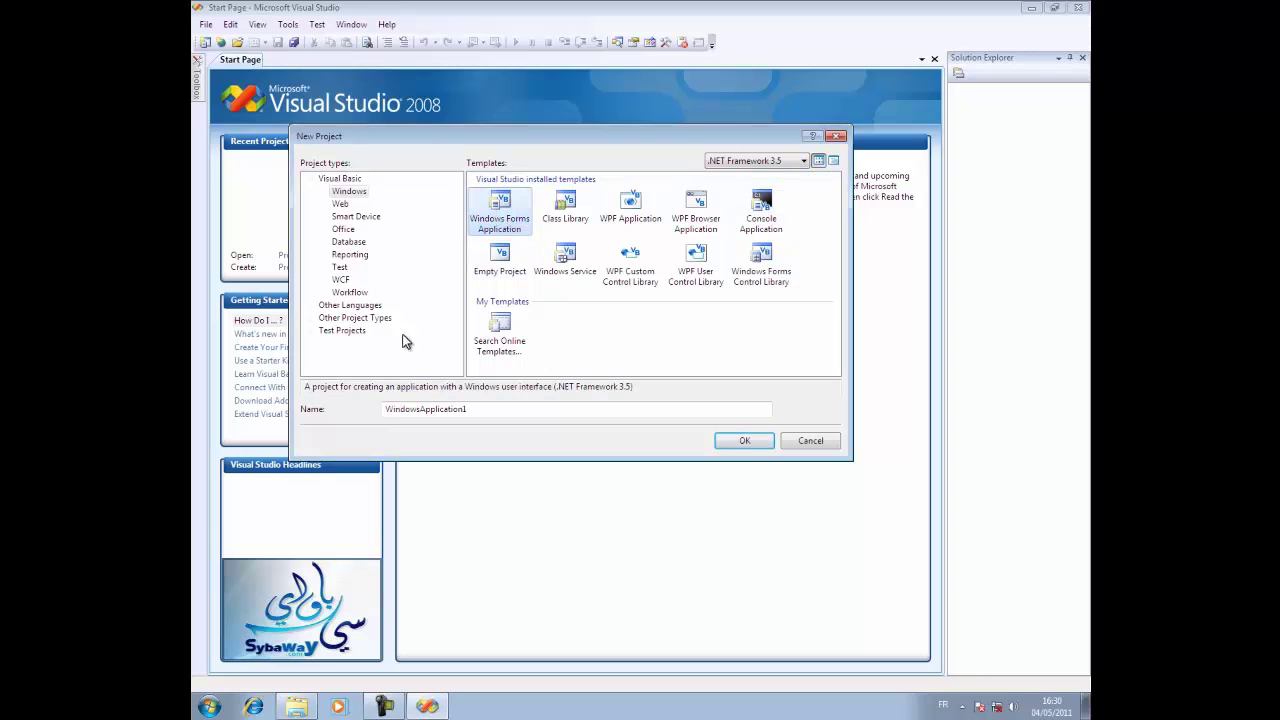
{"action": "left_click", "coordinate": [212, 708]}
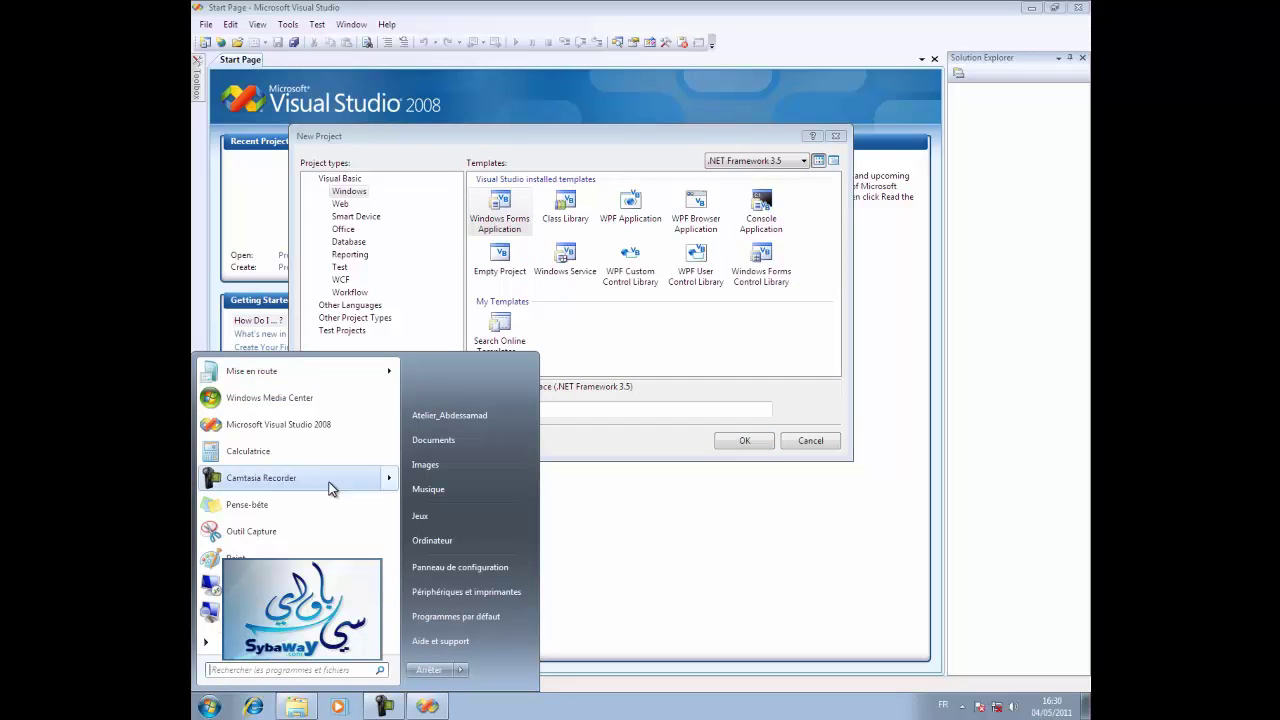
{"action": "left_click", "coordinate": [245, 553]}
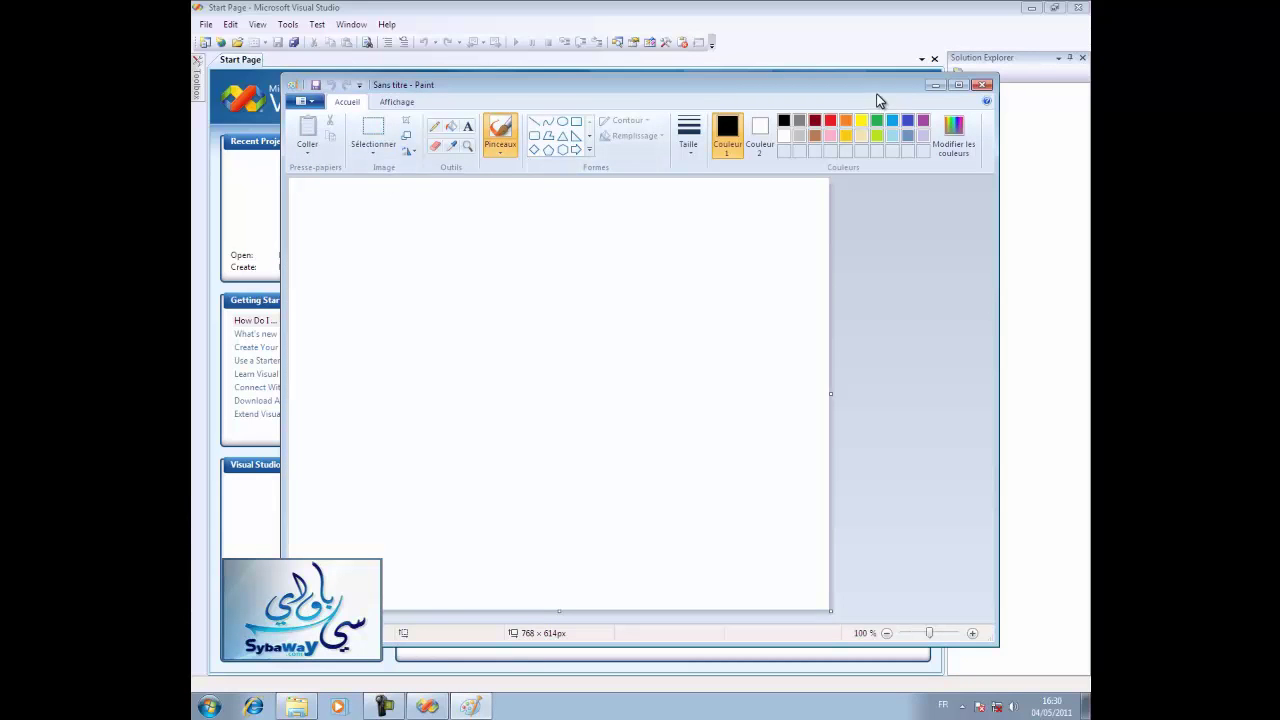
{"action": "left_click", "coordinate": [982, 85]}
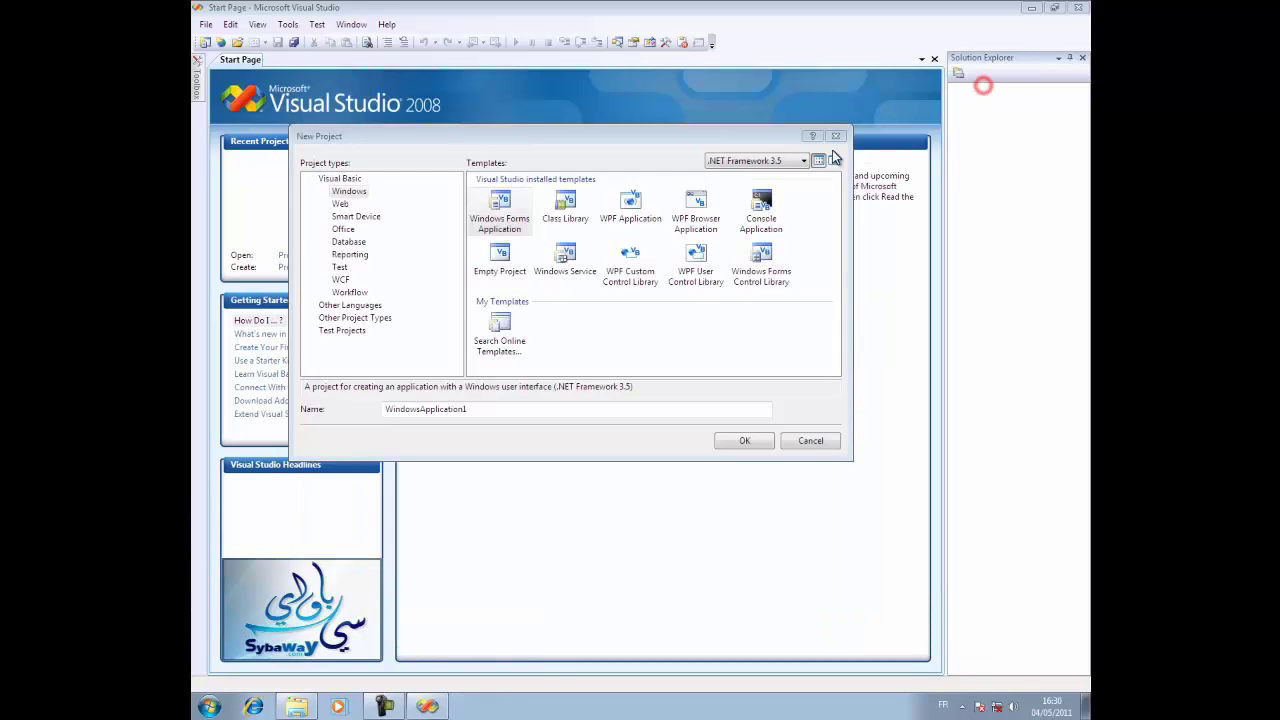
Select the Windows Forms Application template and name the new project "Project 01"
{"action": "left_click", "coordinate": [522, 207]}
{"action": "left_click", "coordinate": [512, 207]}
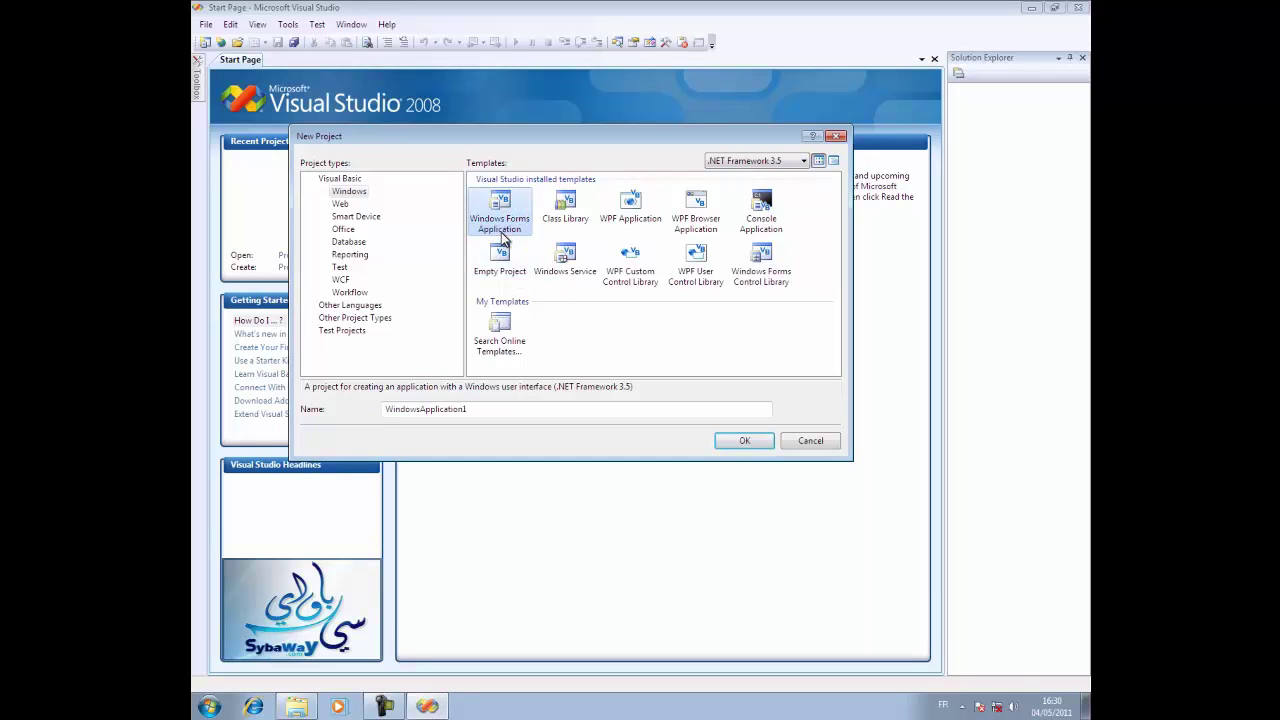
{"action": "double_click", "coordinate": [490, 409]}
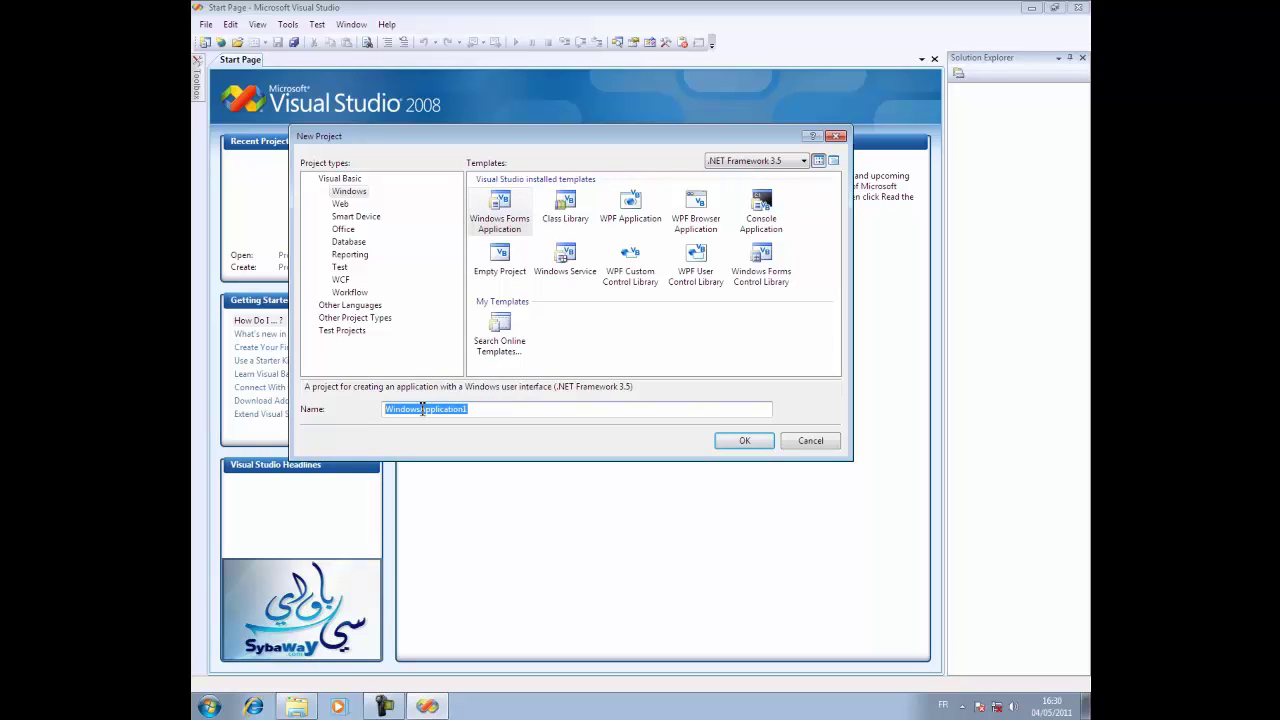
{"action": "type", "text": "P"}
{"action": "key", "text": "BackSpace"}
{"action": "type", "text": "Project 01"}
Target .NET Framework 3.5 and create the Windows Forms project
{"action": "left_click", "coordinate": [788, 161]}
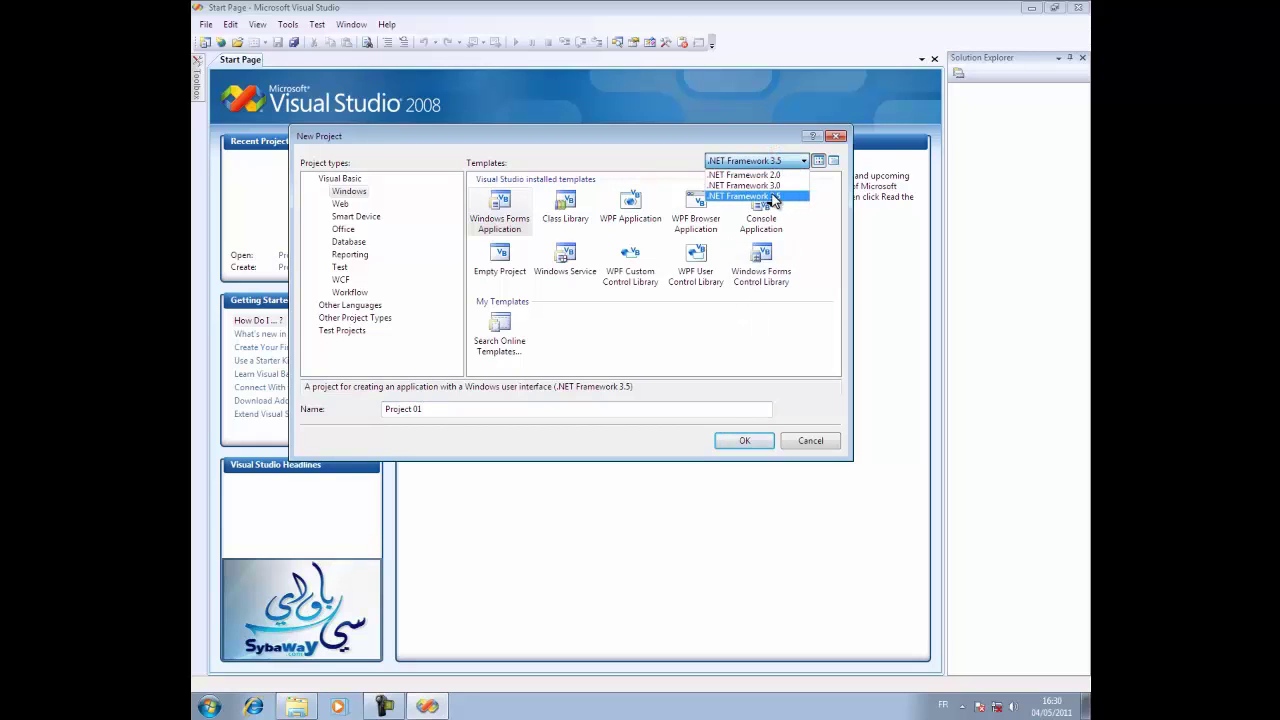
{"action": "left_click", "coordinate": [768, 196]}
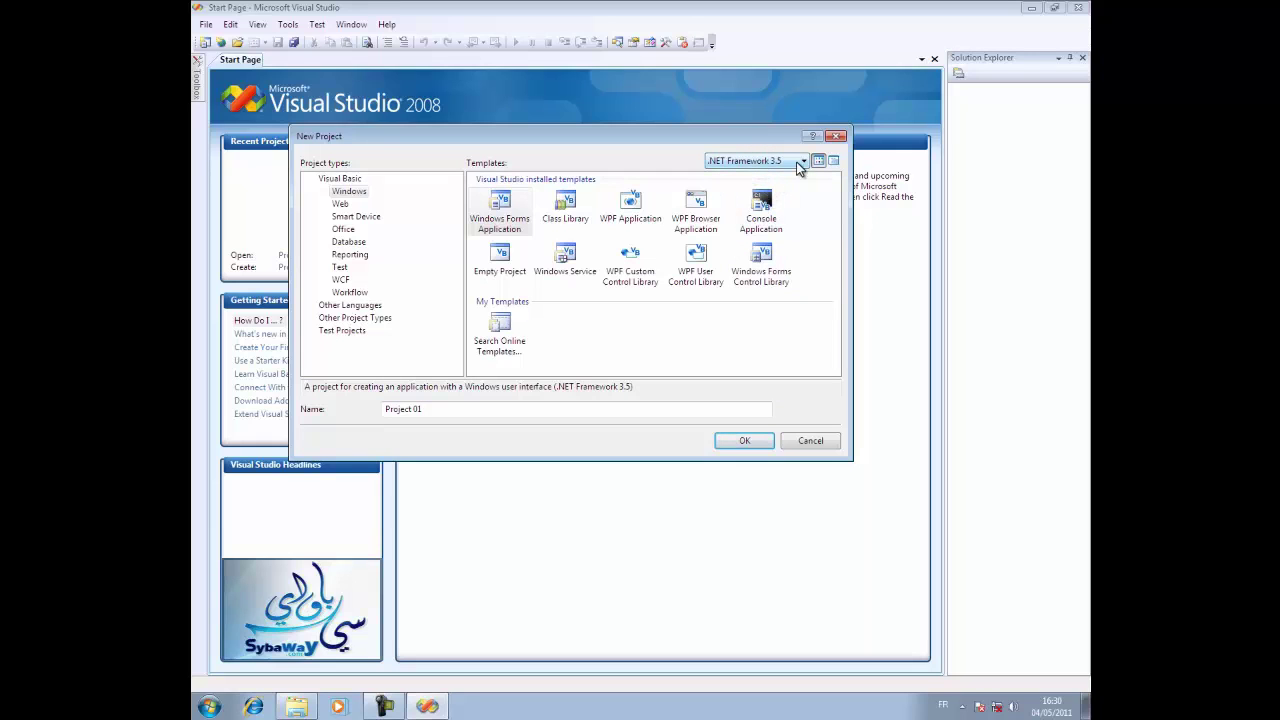
{"action": "left_click", "coordinate": [711, 392]}
{"action": "left_click_drag", "start_coordinate": [711, 390], "coordinate": [304, 388]}
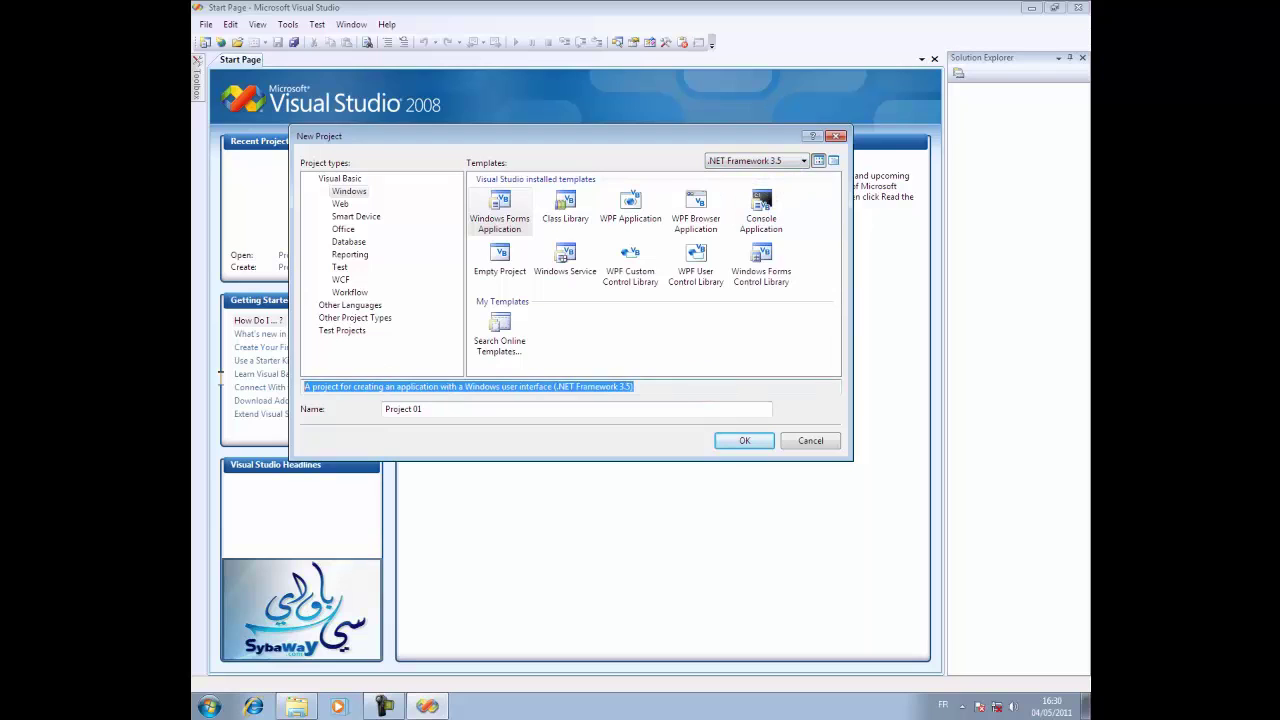
{"action": "left_click", "coordinate": [743, 441]}
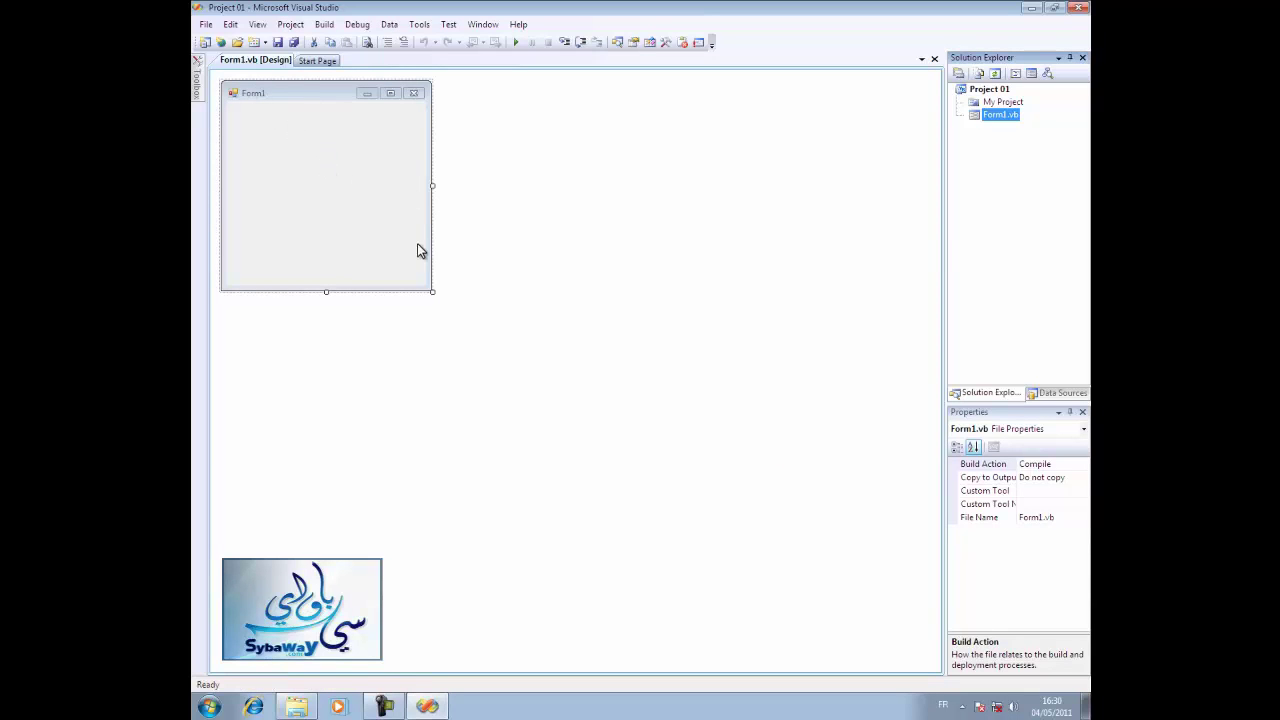
Examine the form in the designer and the properties of the Project 01 project and Form1.vb file
{"action": "left_click", "coordinate": [349, 255]}
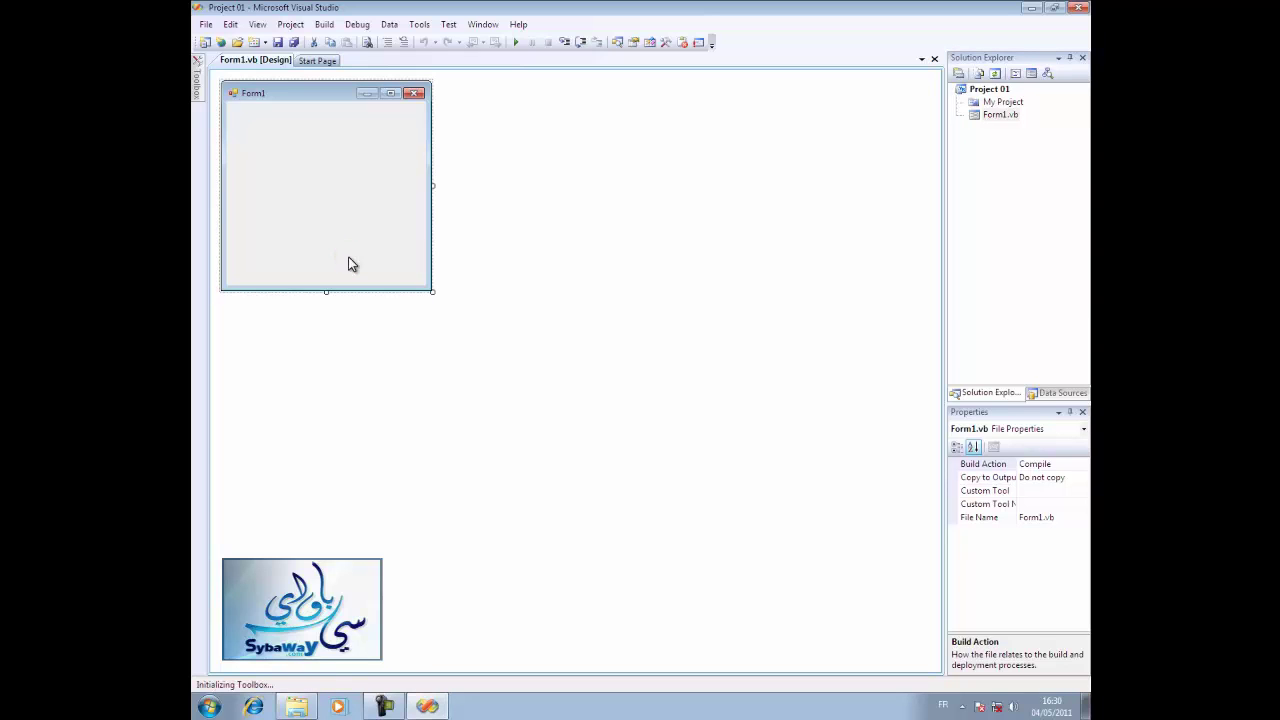
{"action": "left_click", "coordinate": [988, 89]}
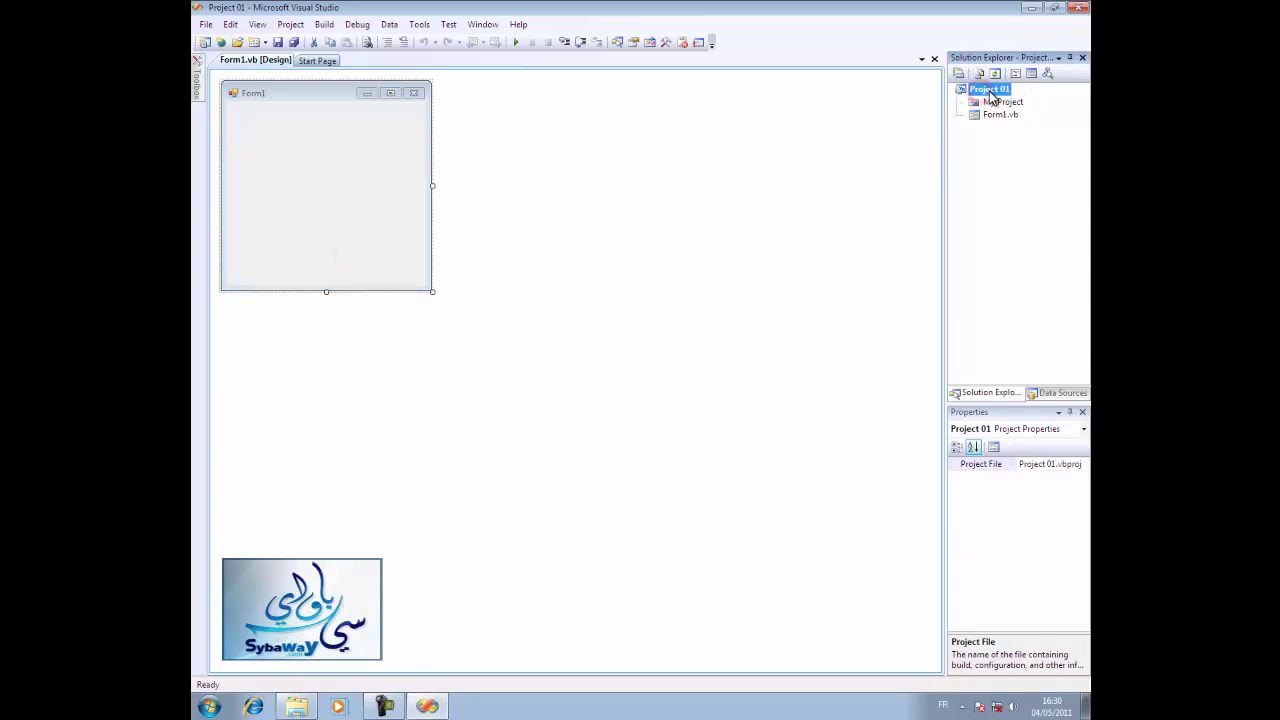
{"action": "left_click", "coordinate": [999, 115]}
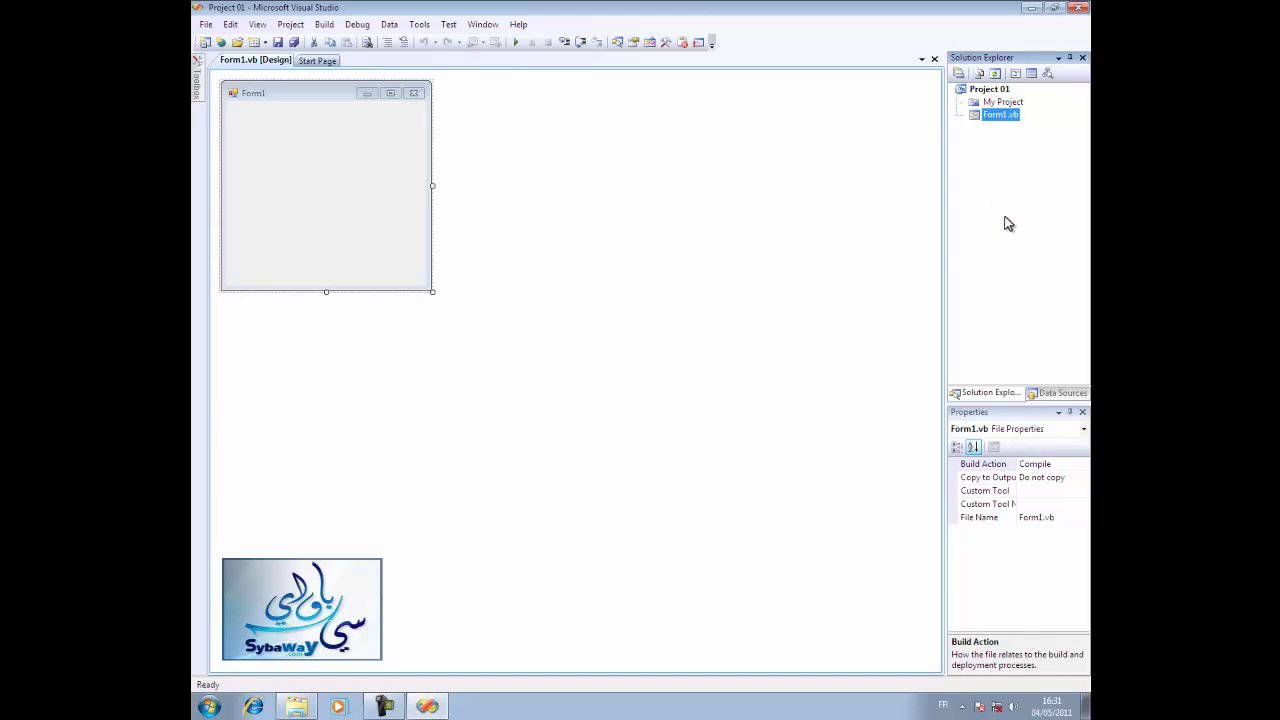